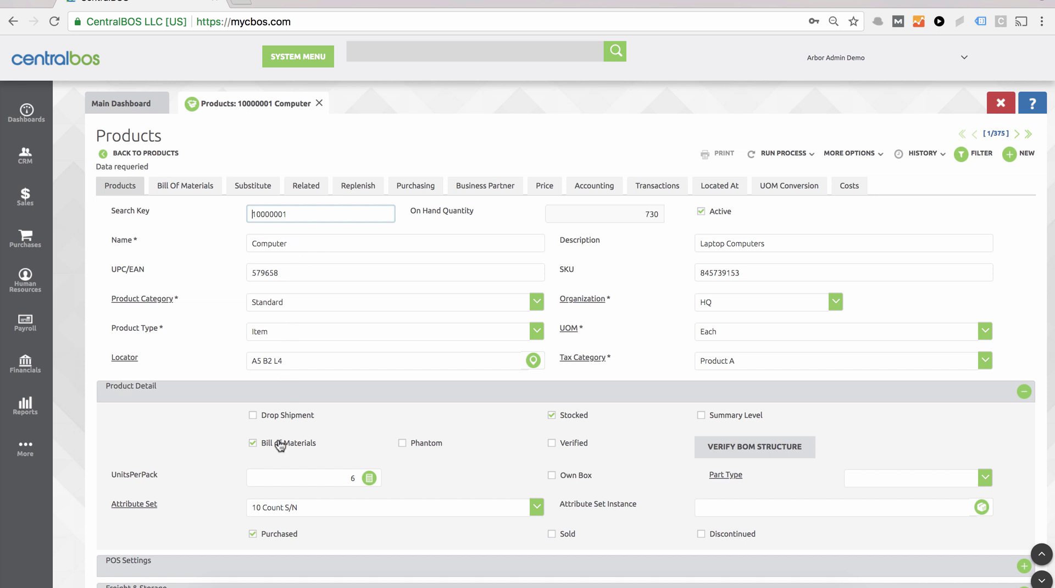
Open the bill of materials of the Computer product.
click(201, 192)
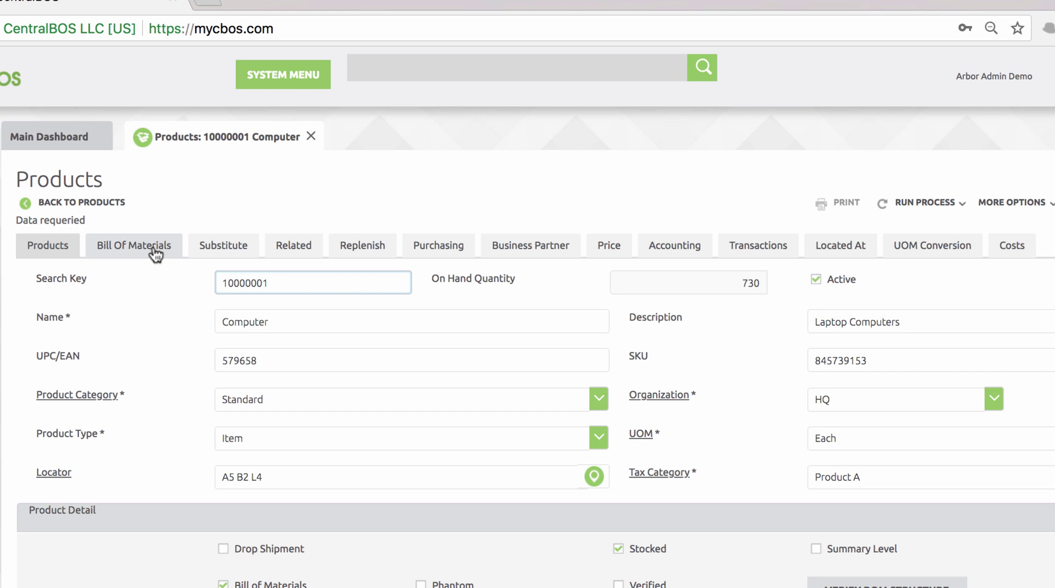
click(202, 192)
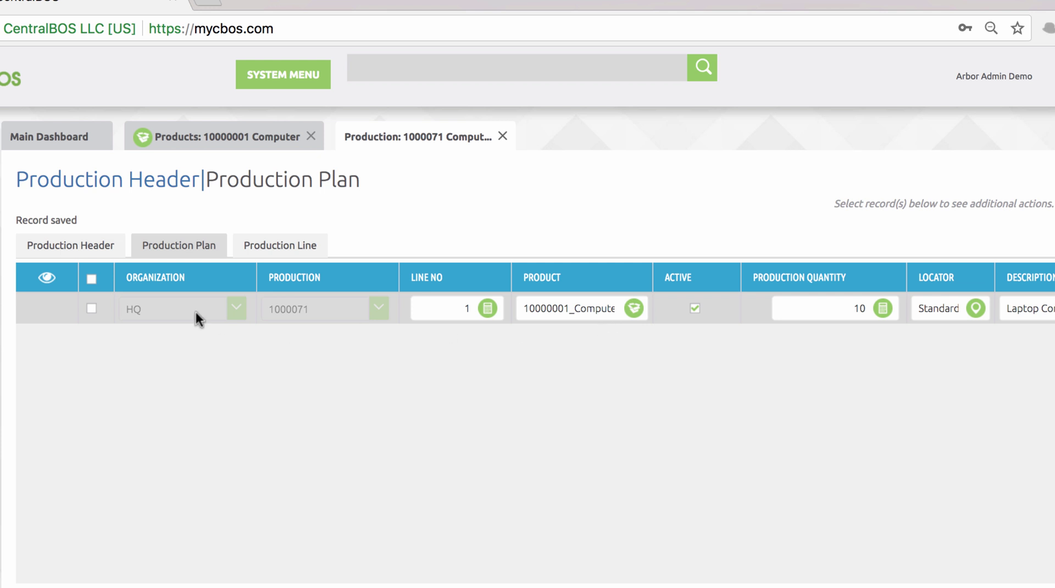
Generate the production lines for the "computer productions" record without recreating them, and open the production lines of its Computer plan.
click(100, 252)
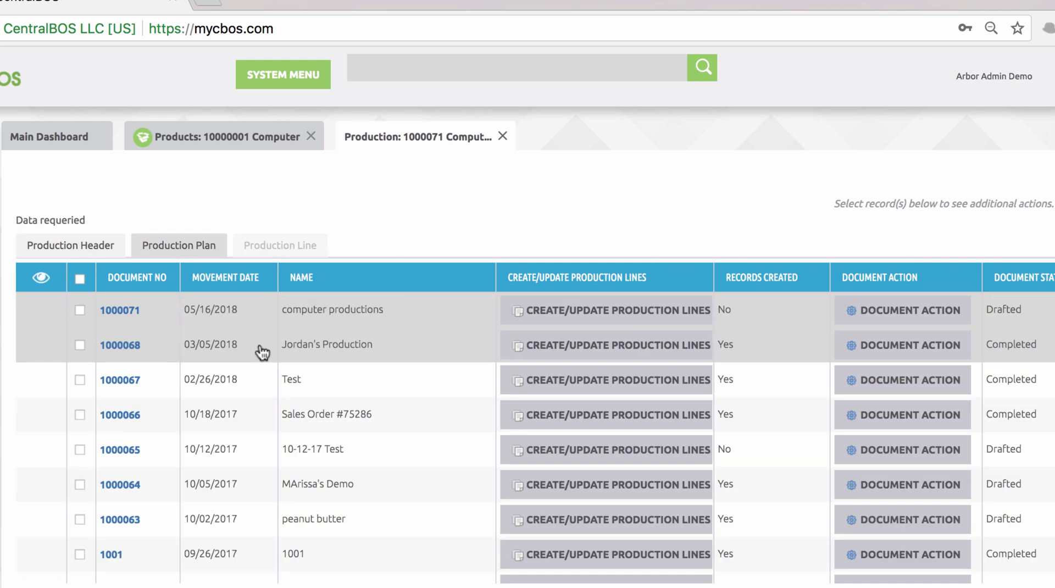
click(581, 322)
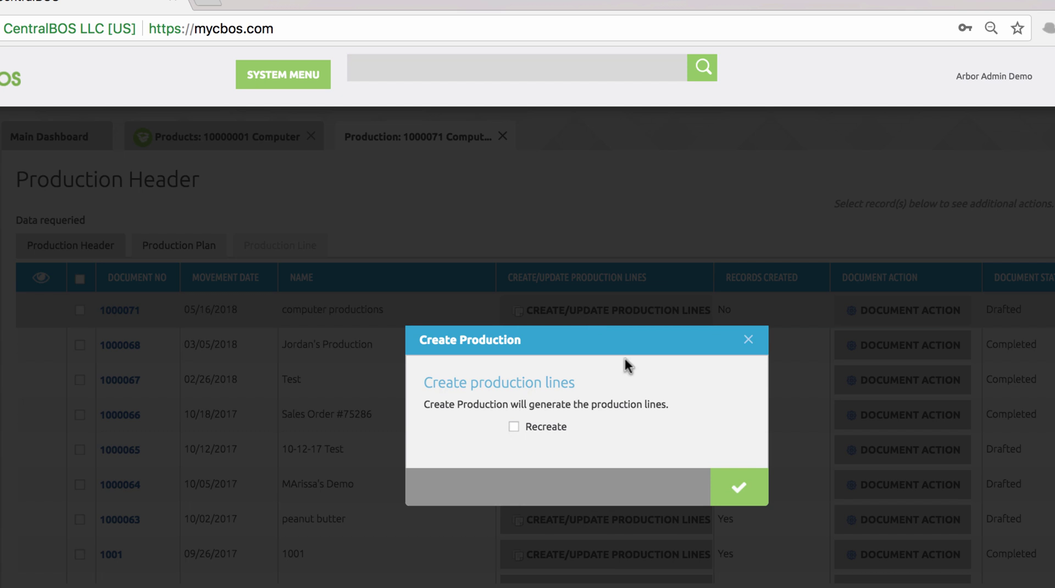
click(739, 488)
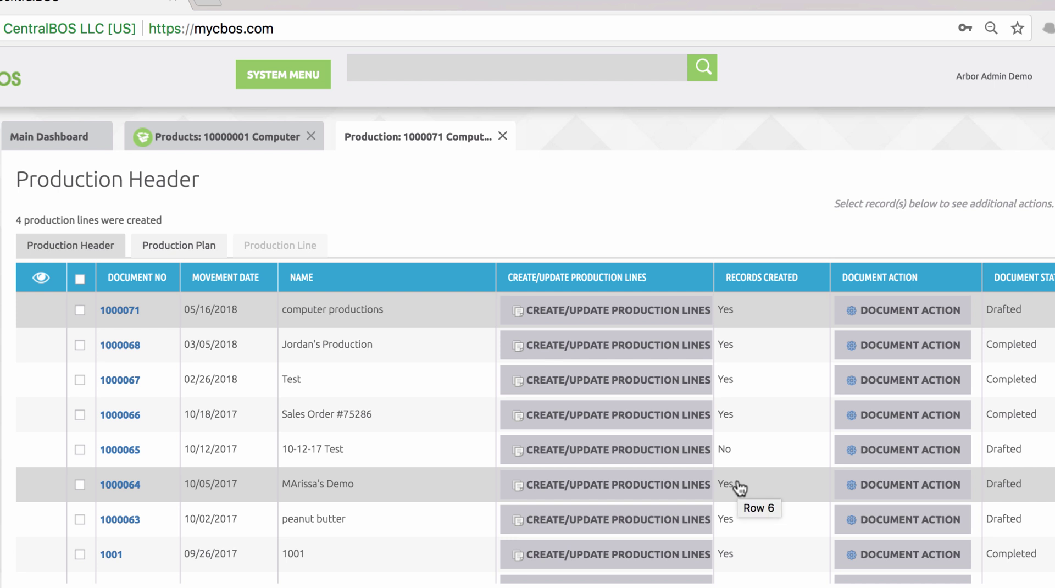
click(190, 256)
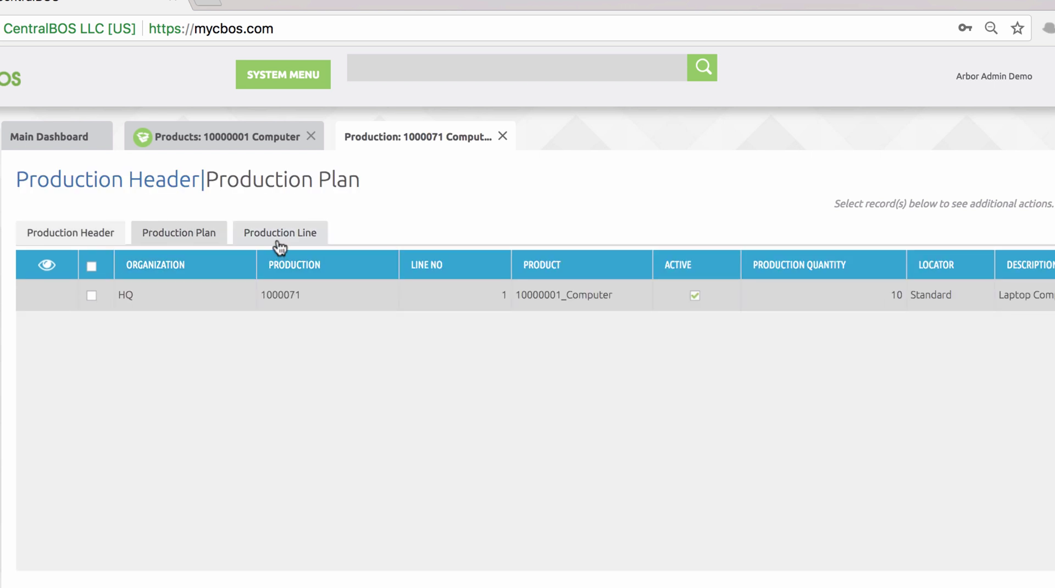
click(280, 242)
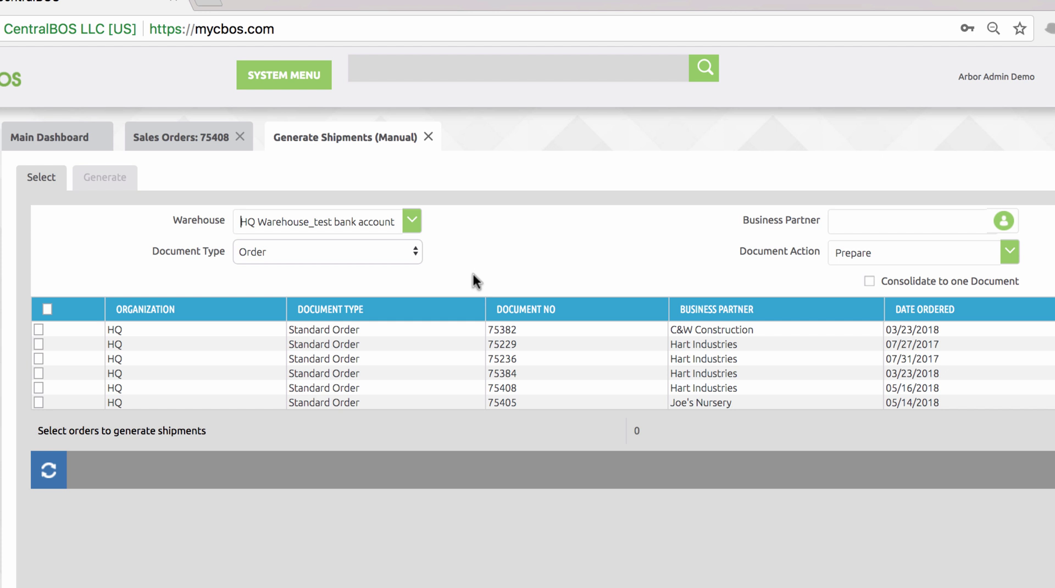
Generate shipments for all listed orders of the HQ warehouse and decline printing them.
click(45, 306)
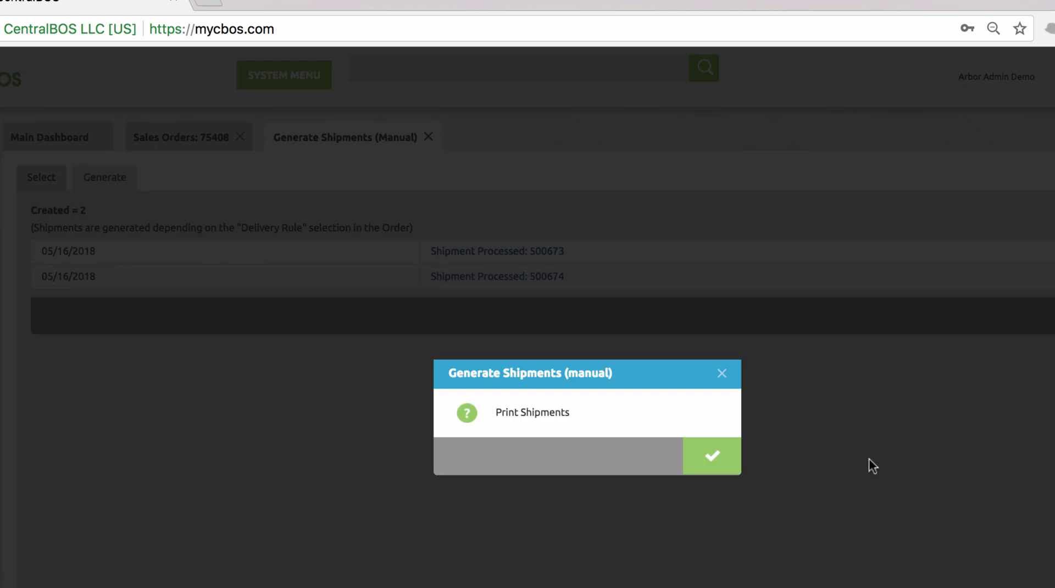
click(721, 374)
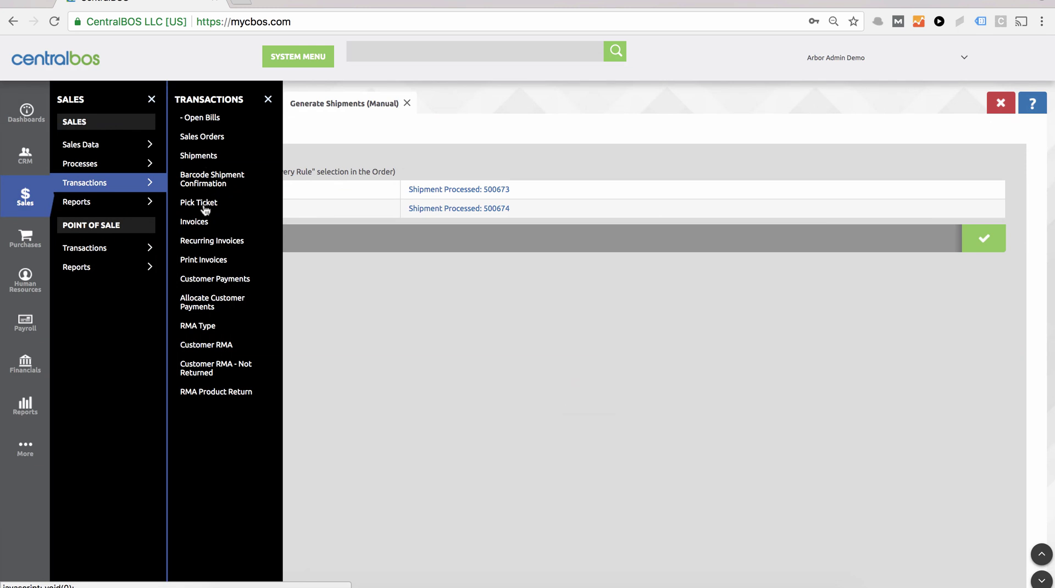
Run the Pick Ticket report for HQ Warehouse_test bank account with the document status Drafted.
click(199, 203)
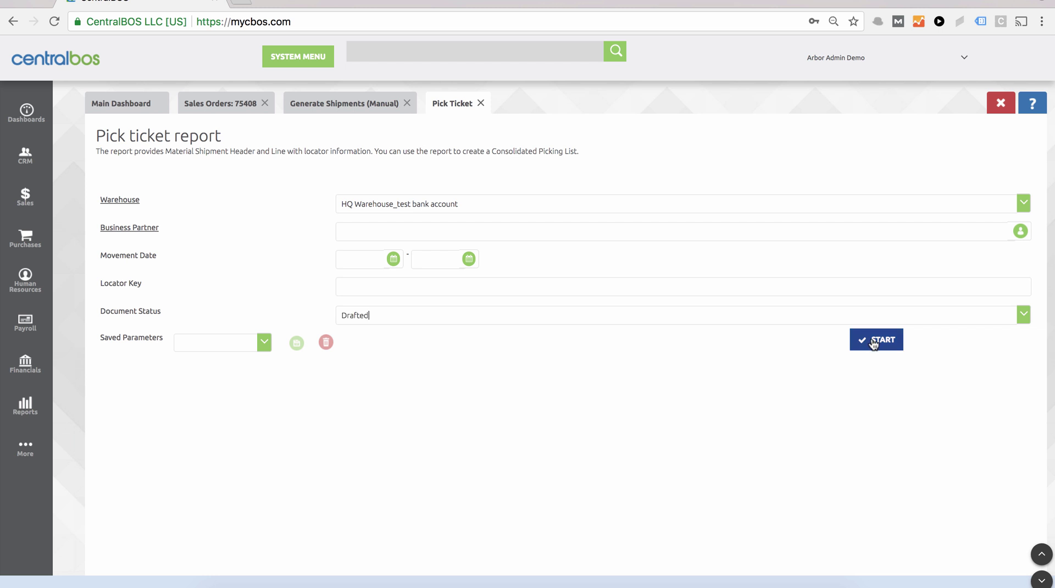
click(873, 342)
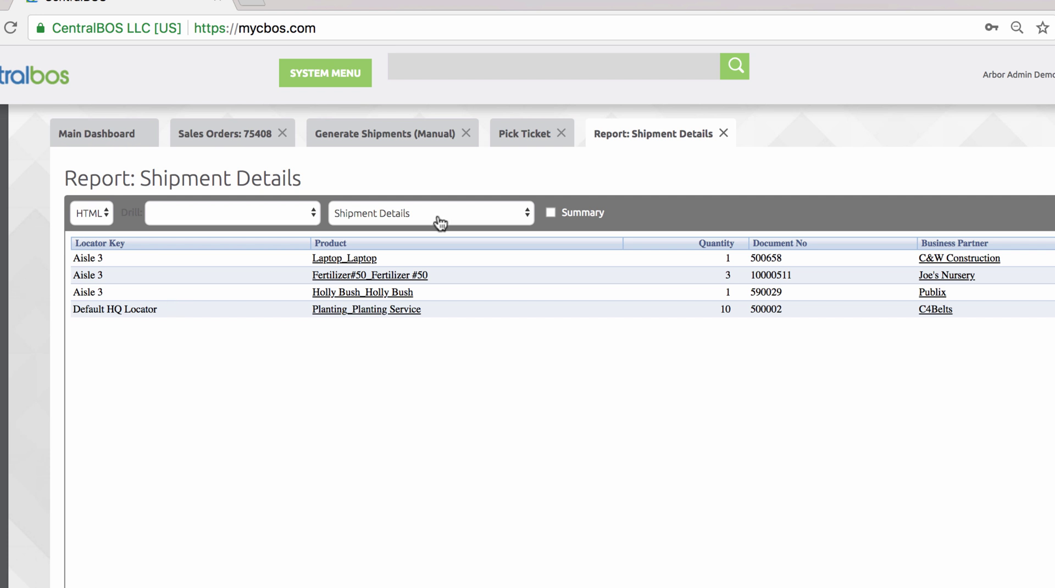
Open the customer shipments, view the line of the newest Hart Industries shipment, and return to the shipment list.
click(7, 267)
click(73, 239)
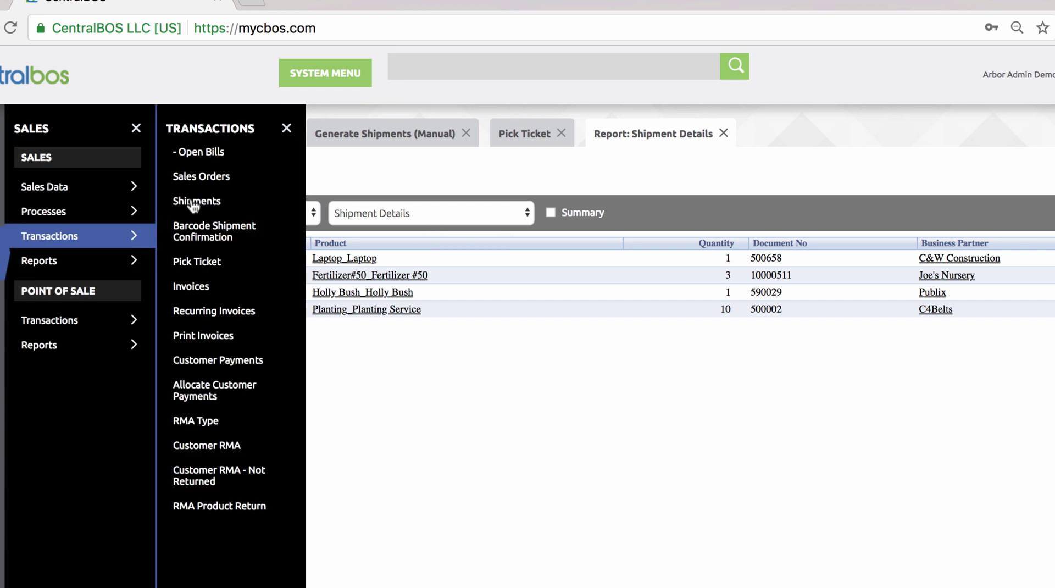
click(189, 201)
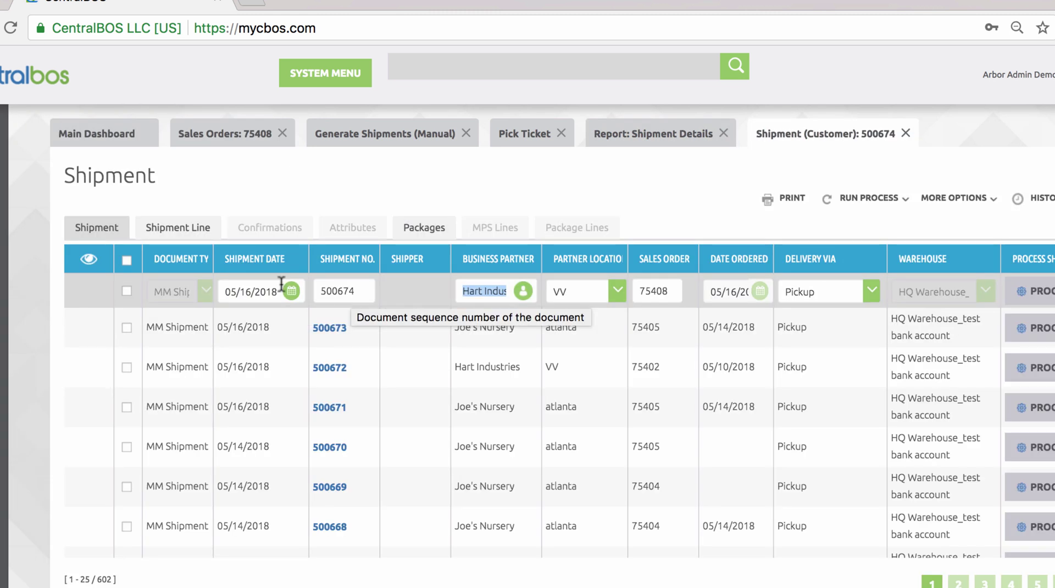
click(172, 236)
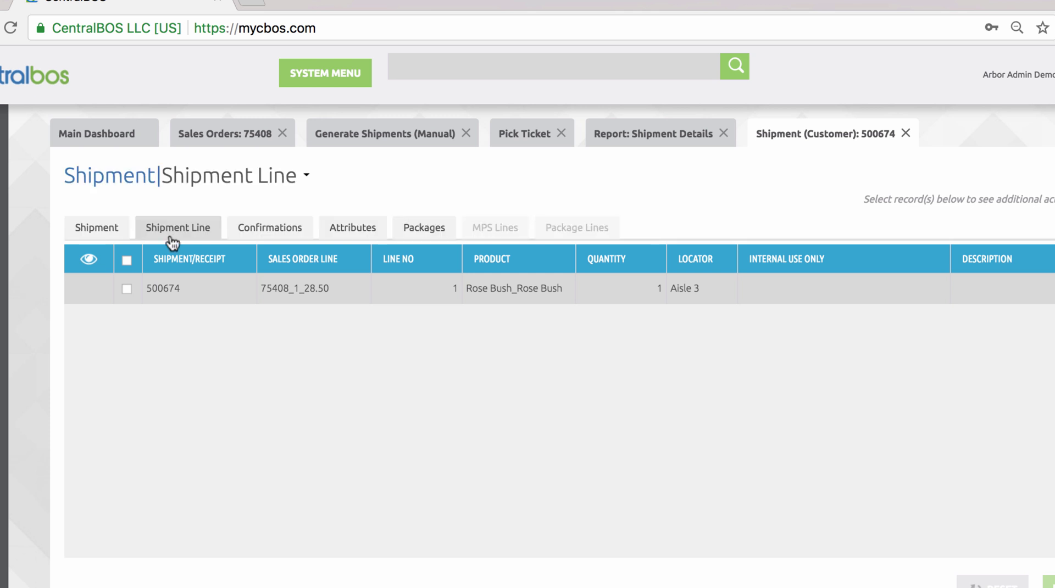
click(105, 227)
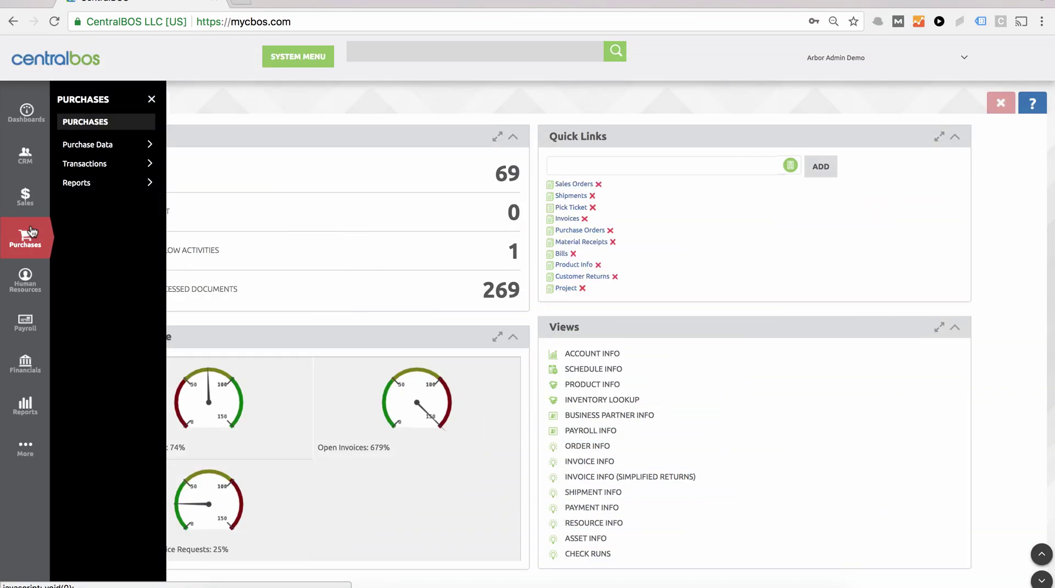
Add a new material receipt from the purchasing transactions with Chrome, Inc as the business partner.
click(88, 164)
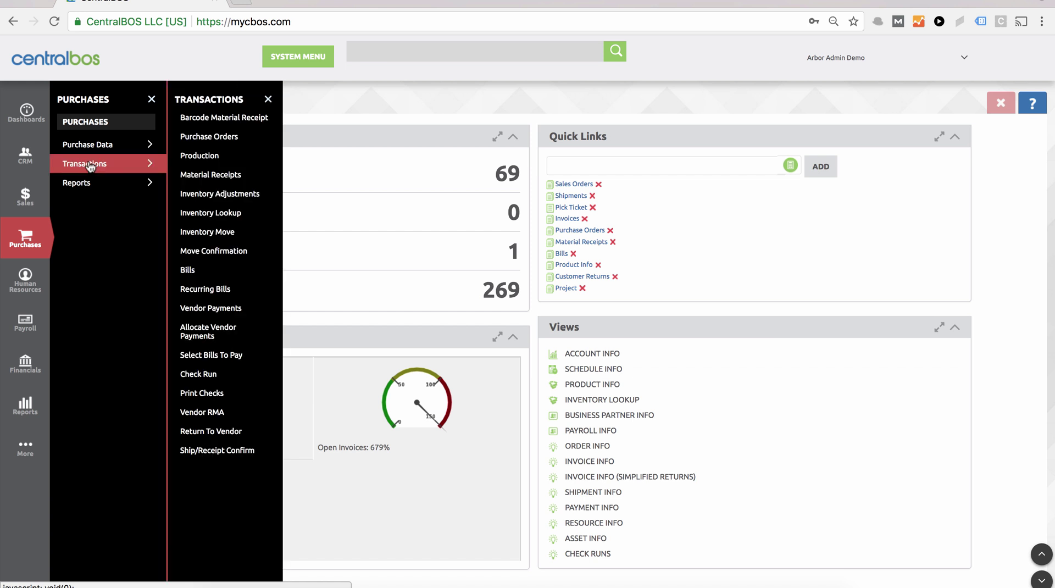
click(221, 175)
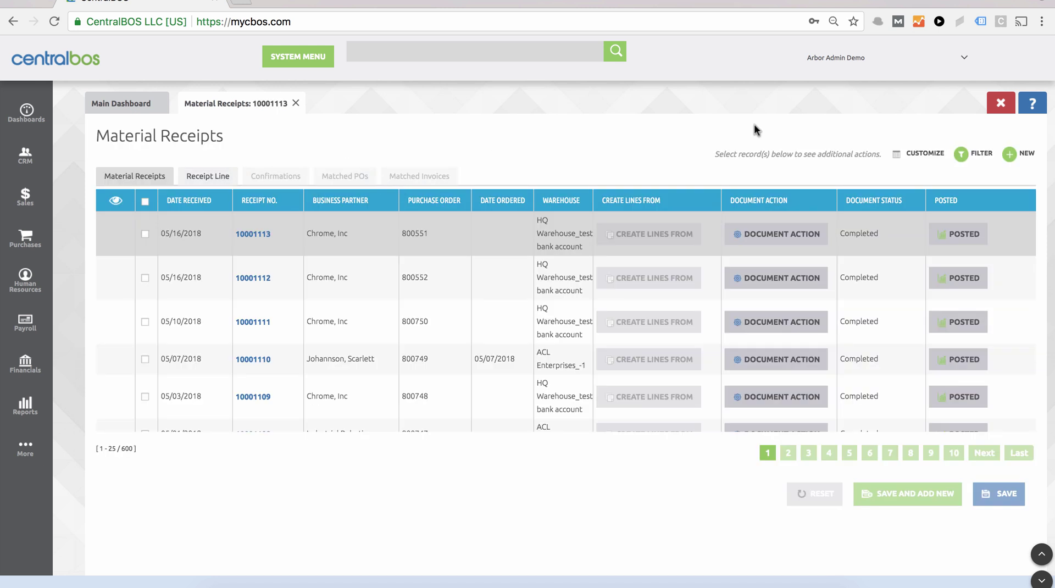
click(1020, 151)
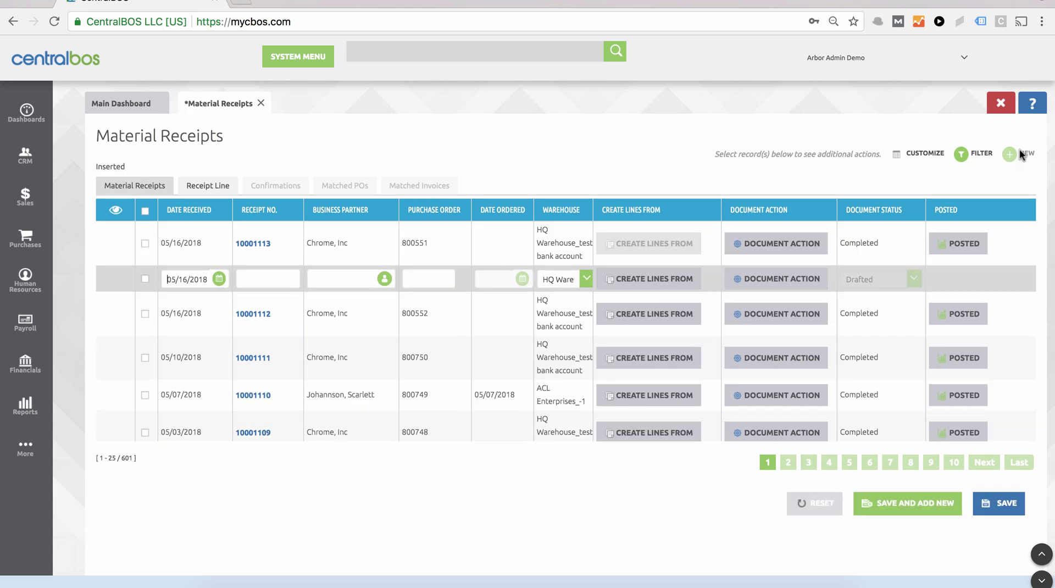
click(347, 279)
text(chrom)
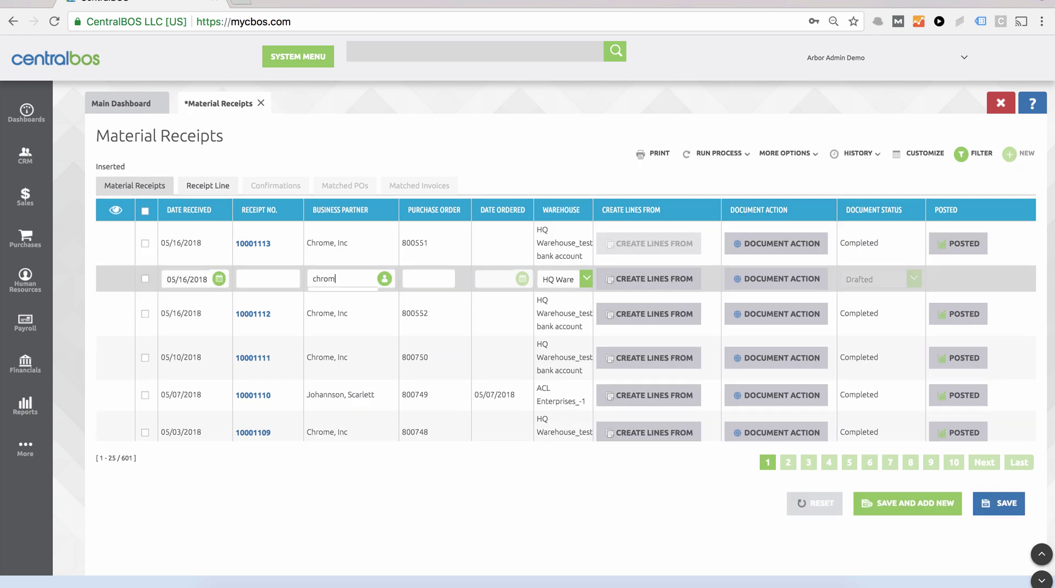
key(Tab)
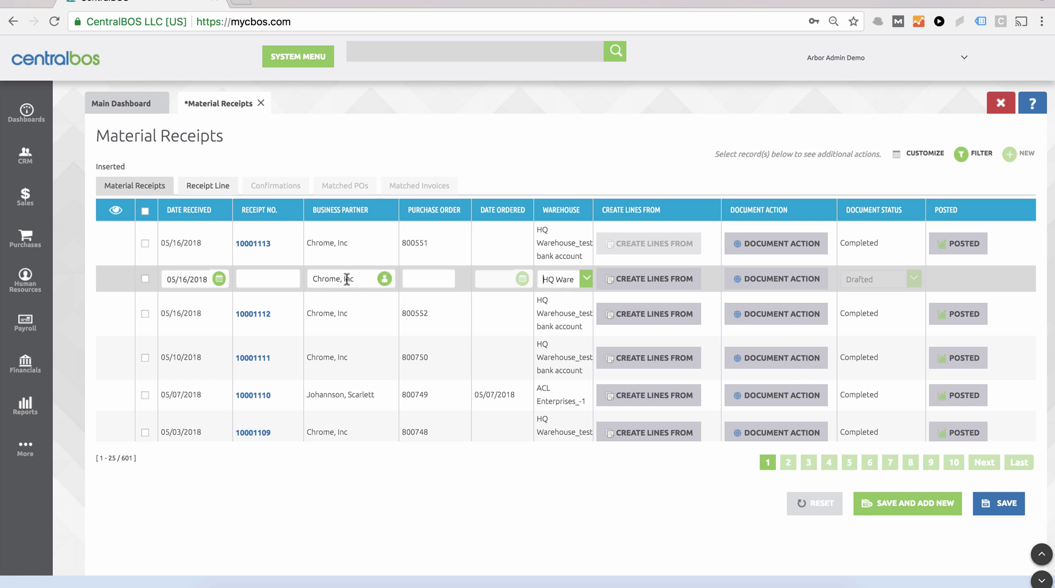
Create the receipt's lines from the Chrome, Inc purchase order dated 2016-12-22, including both the Laptop and Peanut Butter Cookie lines.
click(648, 284)
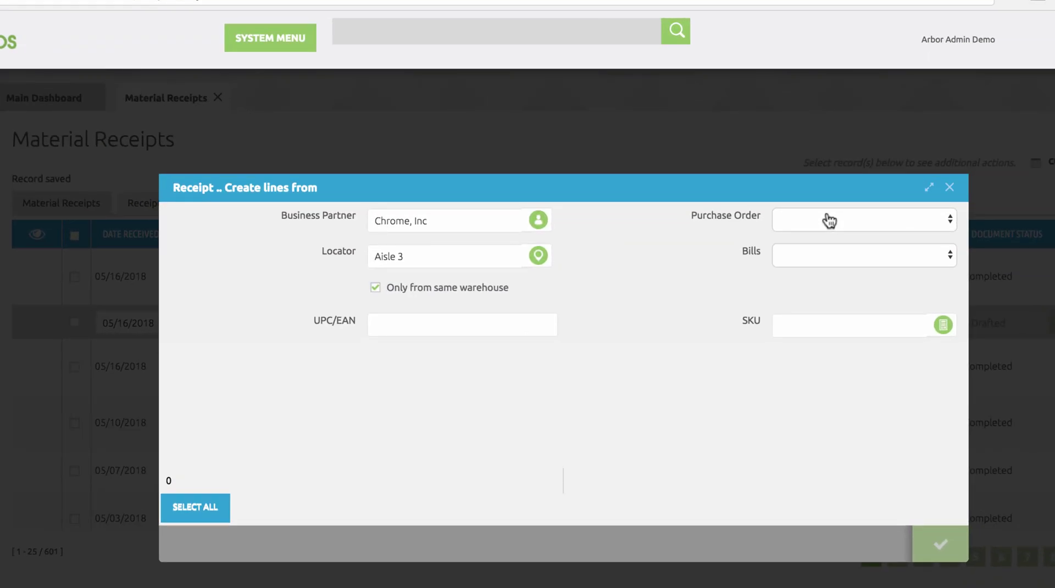
click(829, 220)
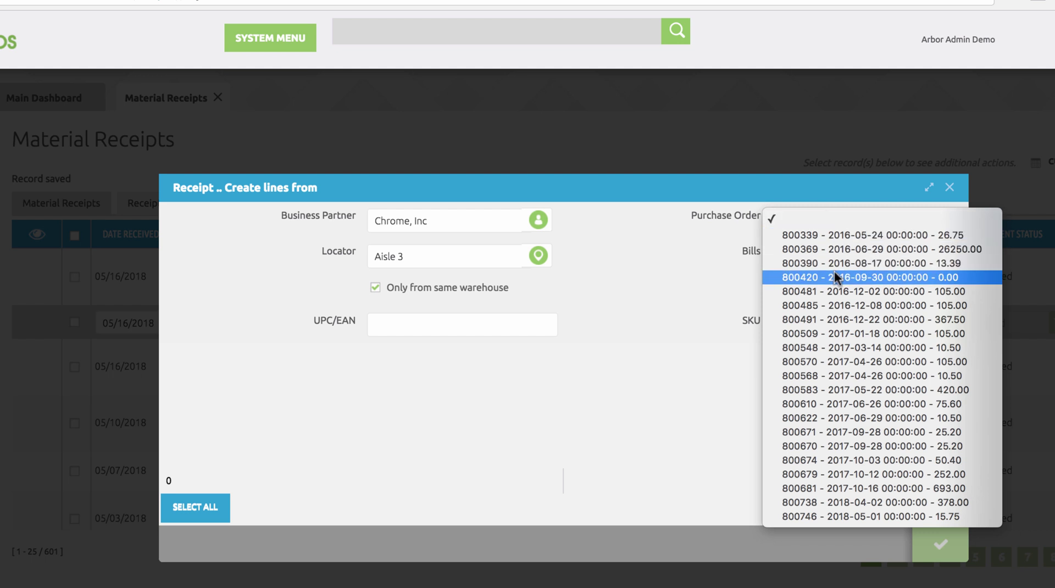
click(839, 320)
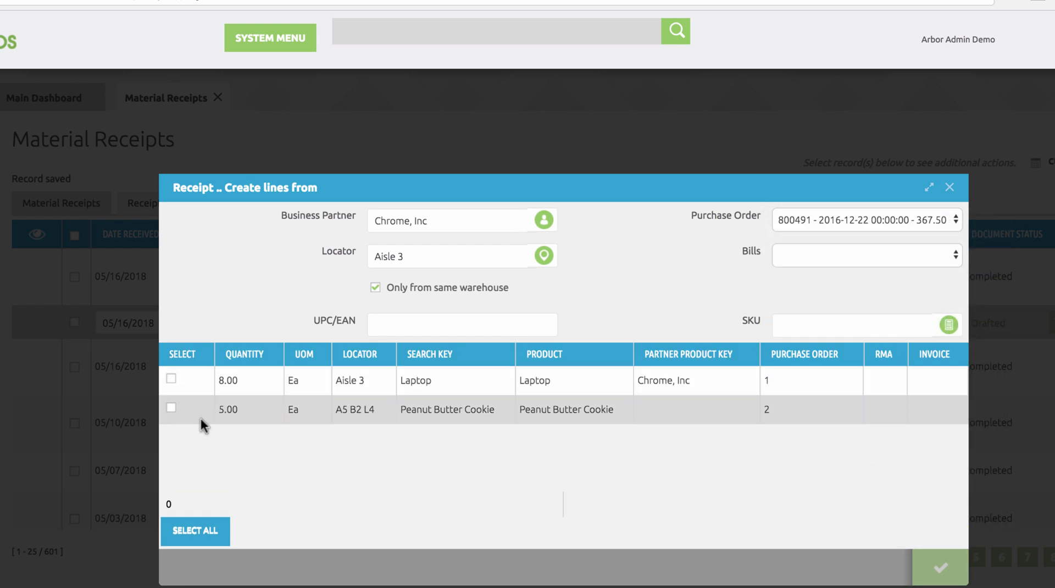
click(189, 531)
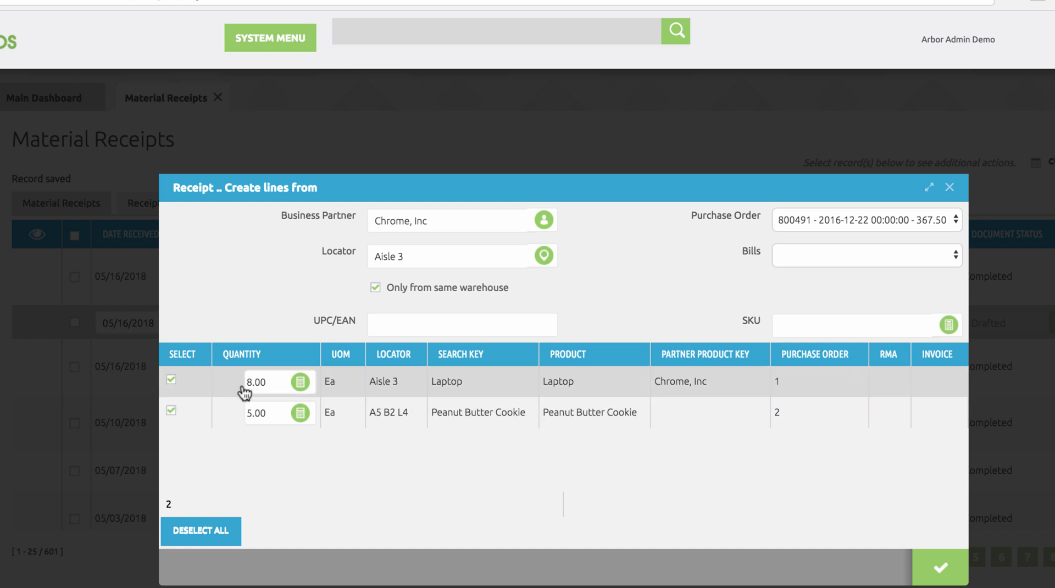
click(940, 566)
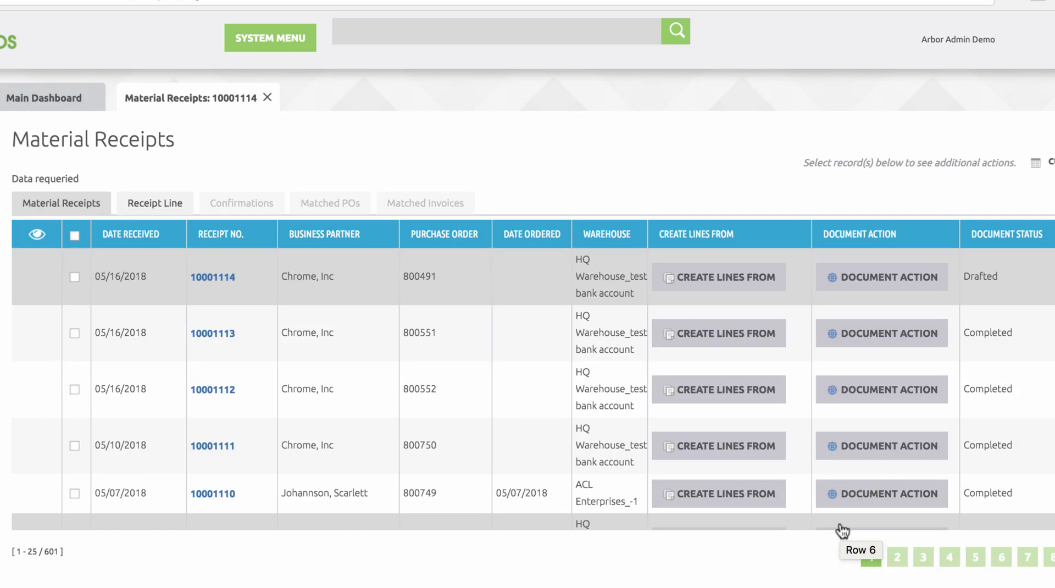
Review the new receipt's lines and process the receipt with the document action Complete.
click(155, 202)
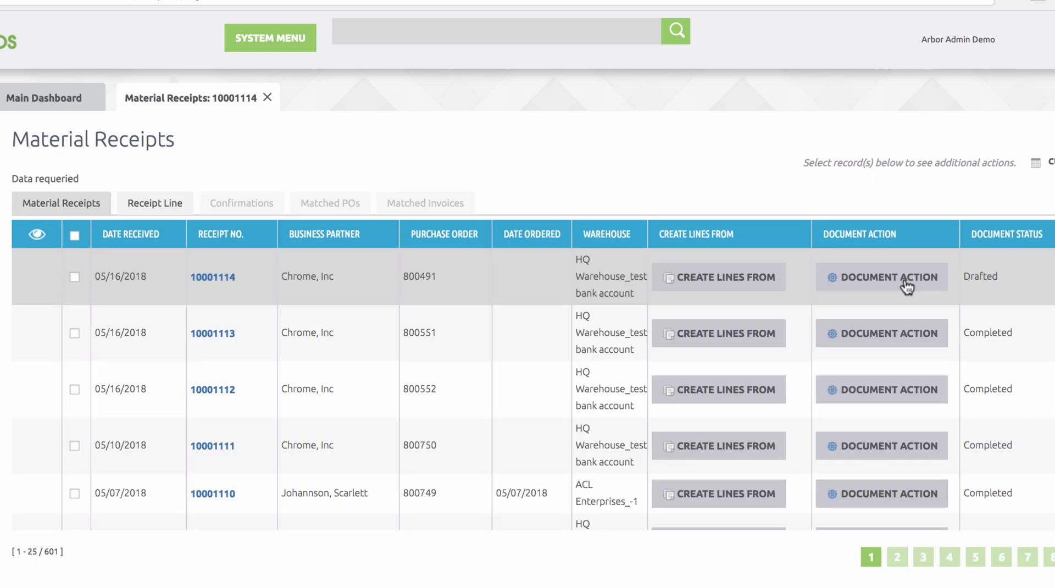
click(904, 281)
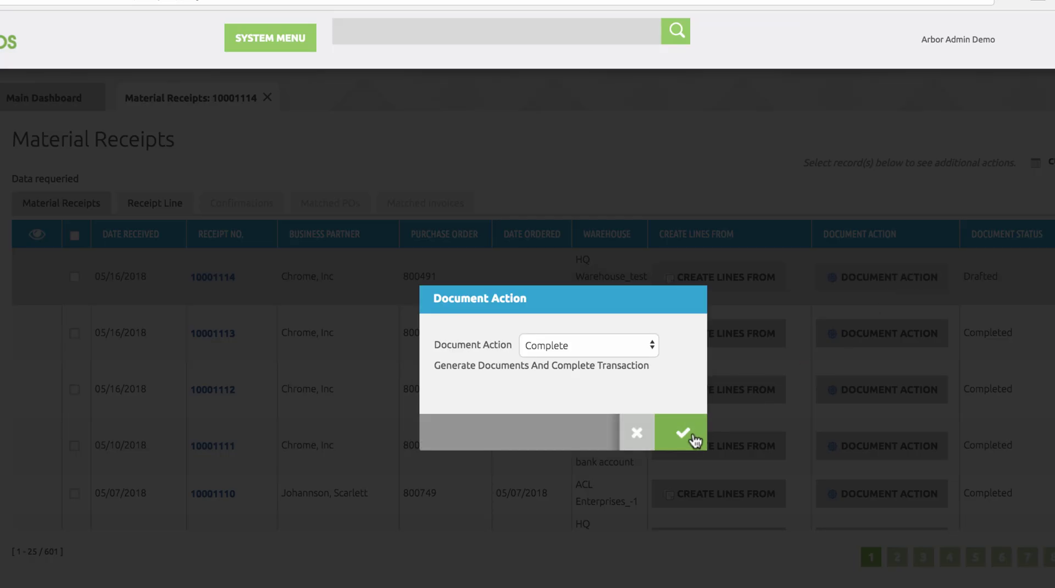
click(682, 433)
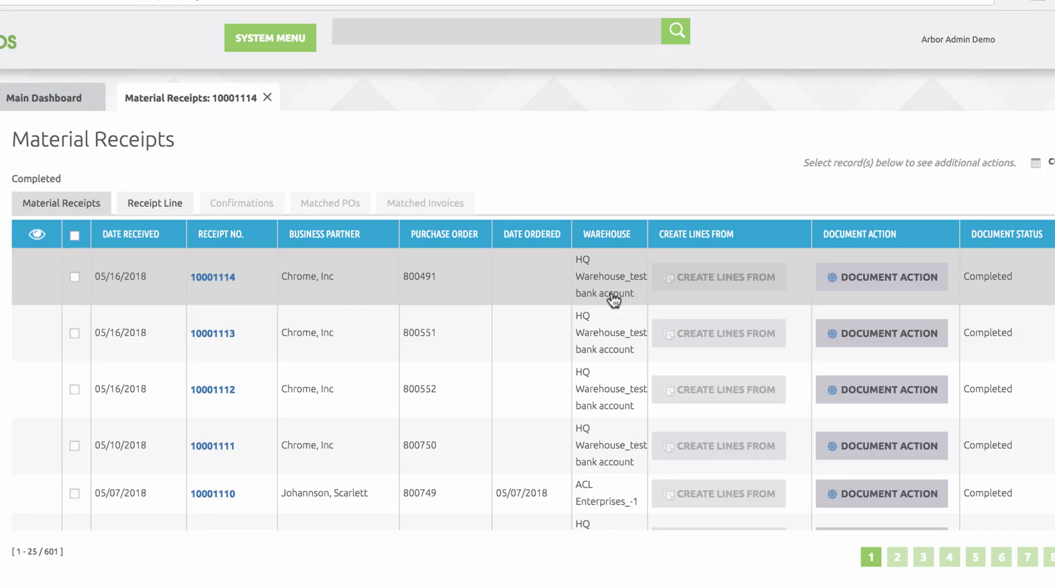
Select the newest Chrome, Inc material receipt and print it as a PDF report.
click(614, 298)
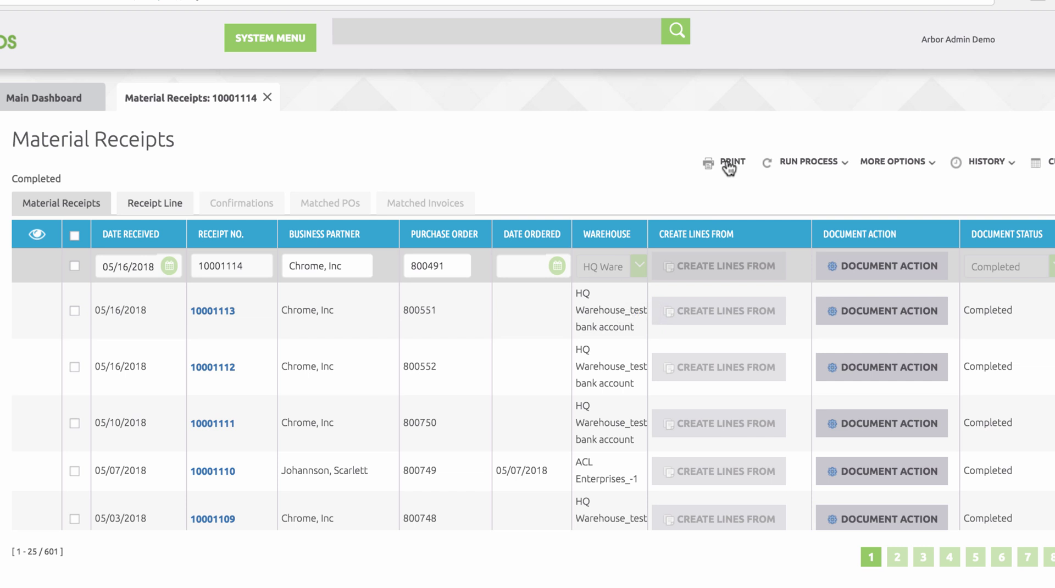
click(729, 163)
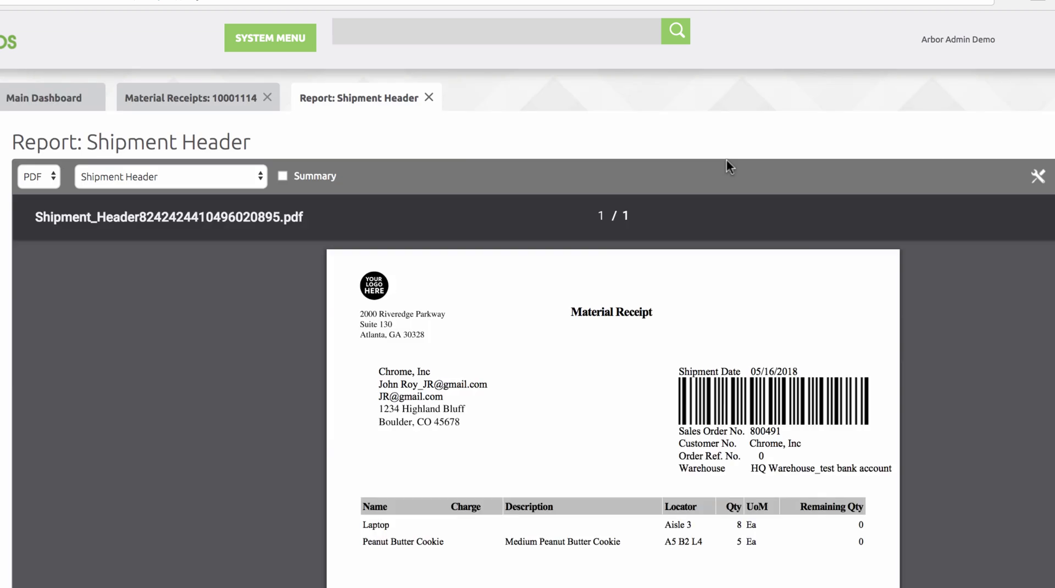